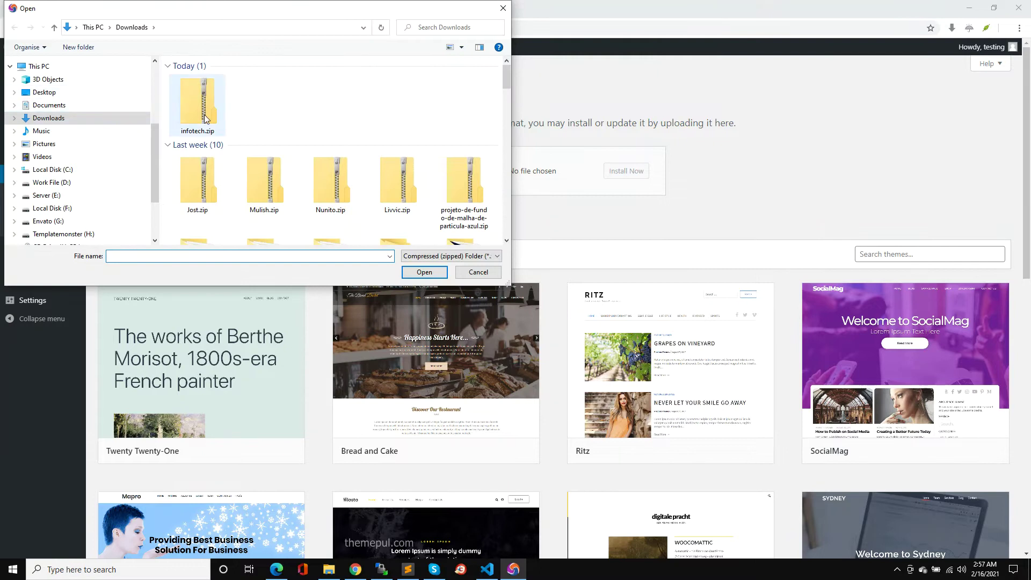
Choose infotech.zip as the theme package and install it on the WordPress site
click(621, 182)
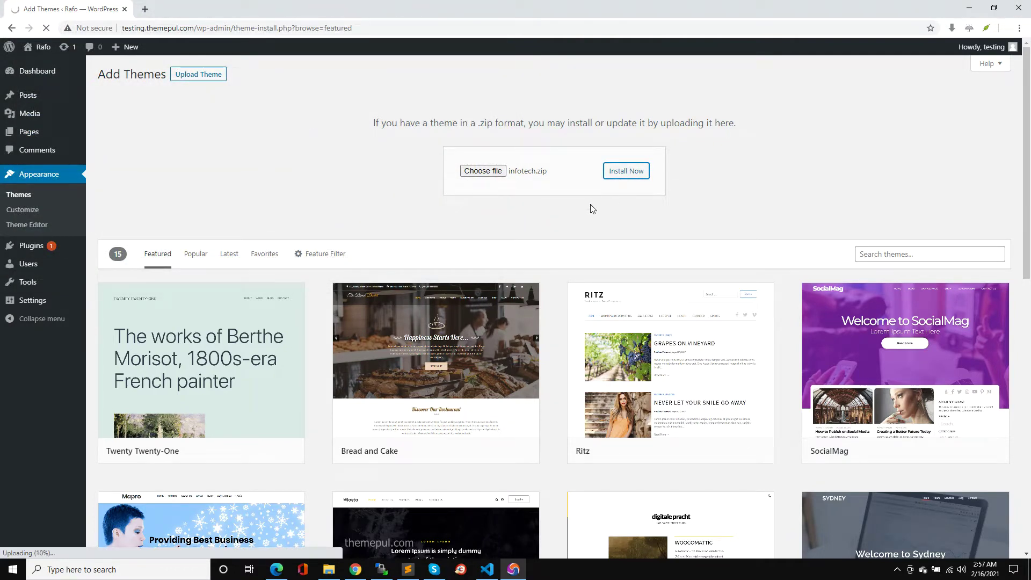
mouse_move(330, 574)
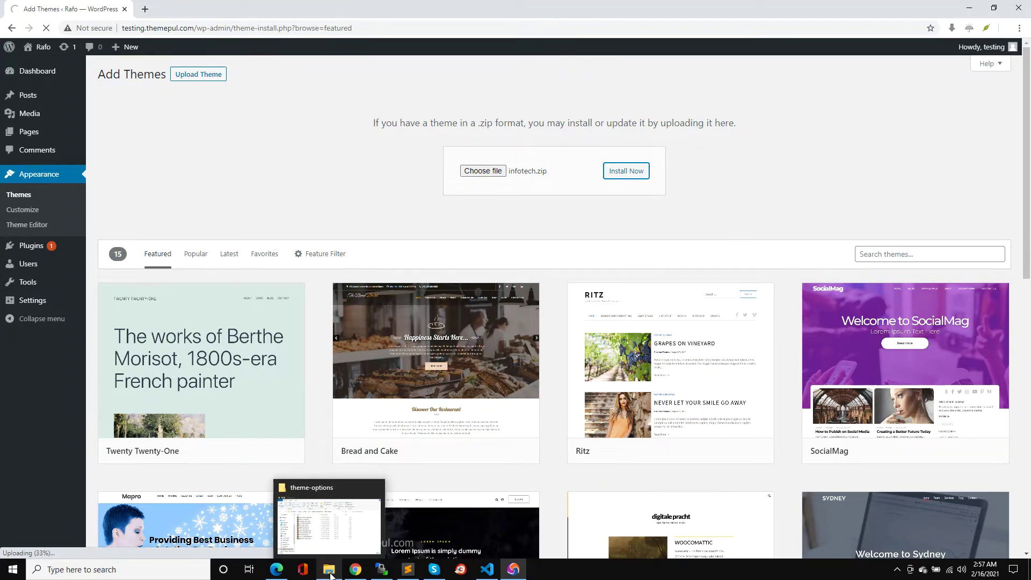
click(331, 574)
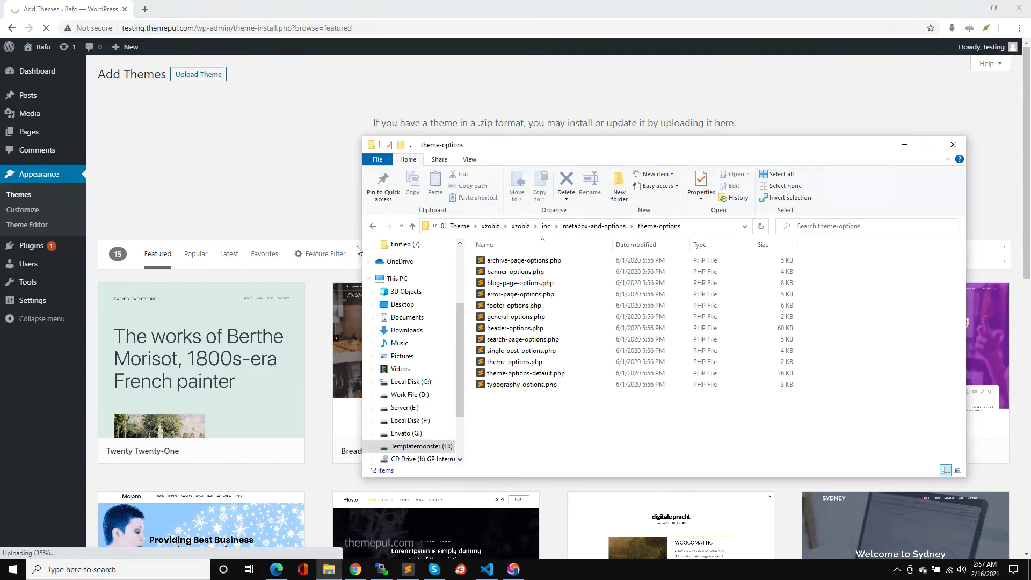
click(410, 329)
click(292, 180)
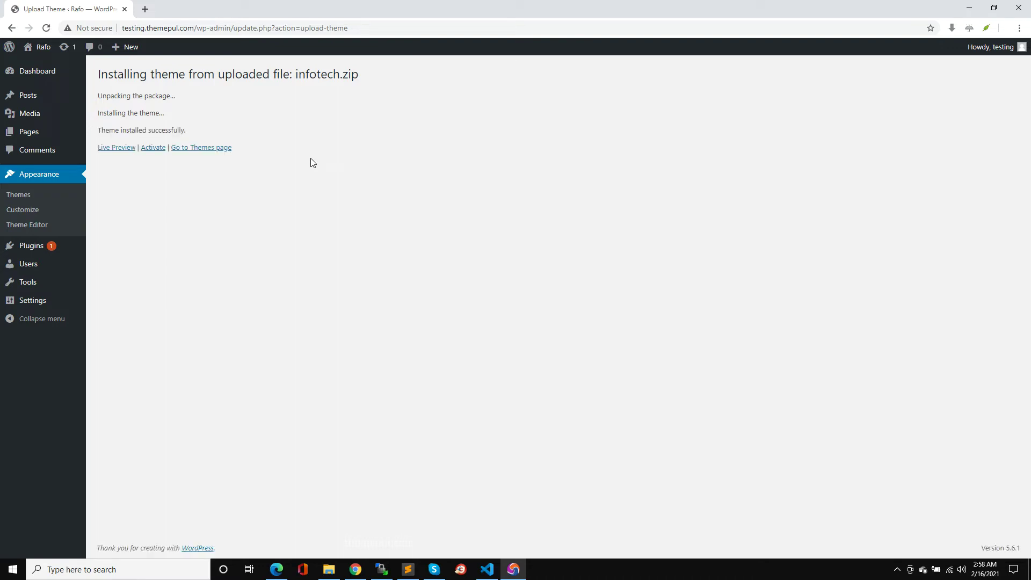
Activate the Infotech theme and bulk-install all of its required and recommended plugins
click(149, 148)
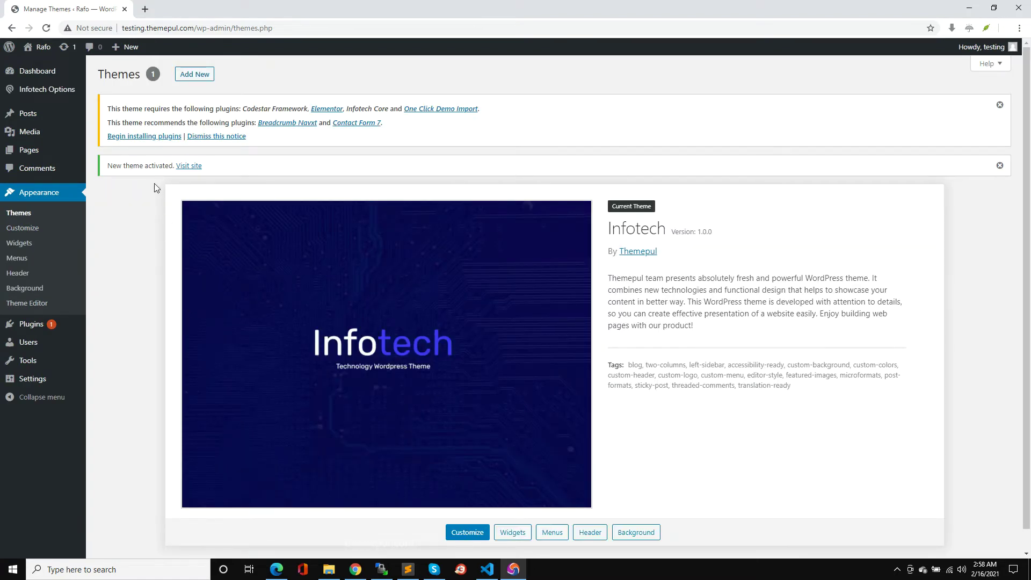
click(146, 136)
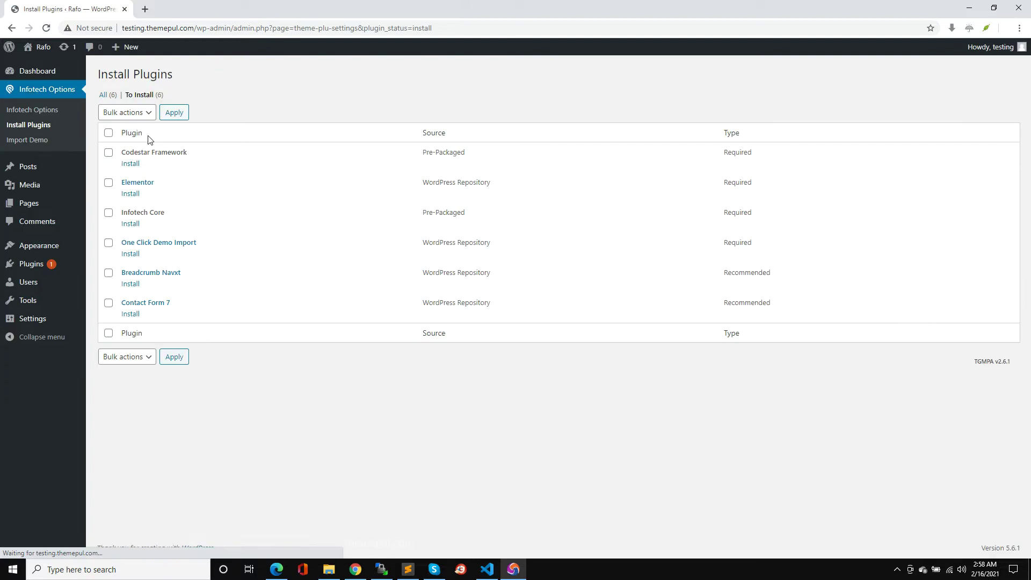
click(109, 133)
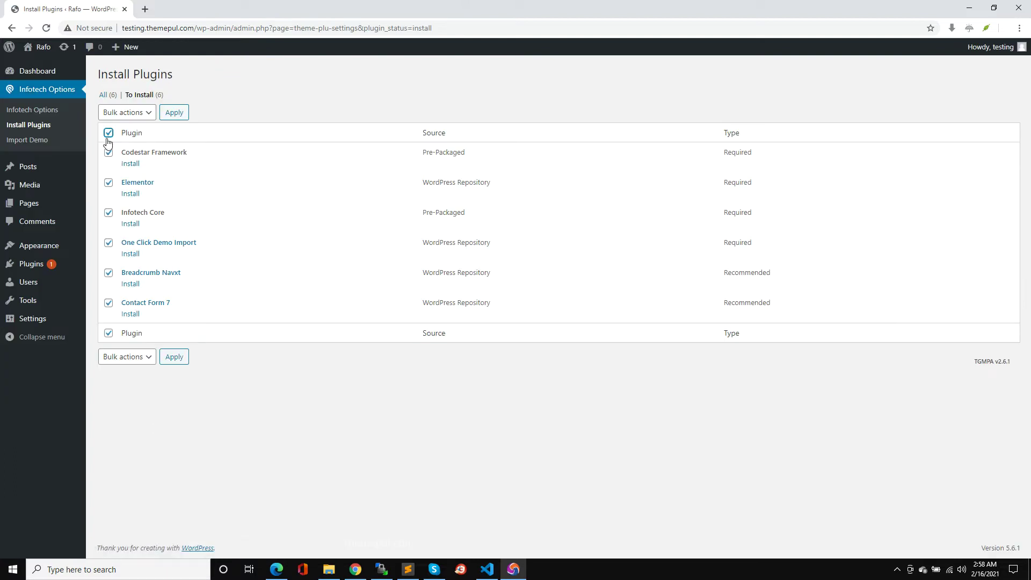
click(129, 116)
click(123, 144)
click(173, 111)
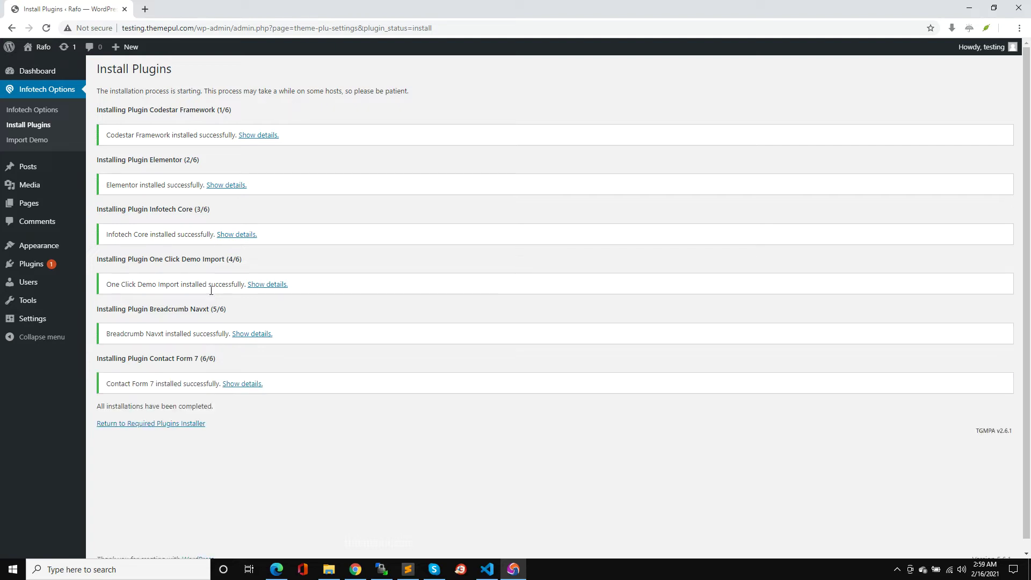
Return to the required plugins installer and bulk-activate all of the theme's installed plugins
click(124, 424)
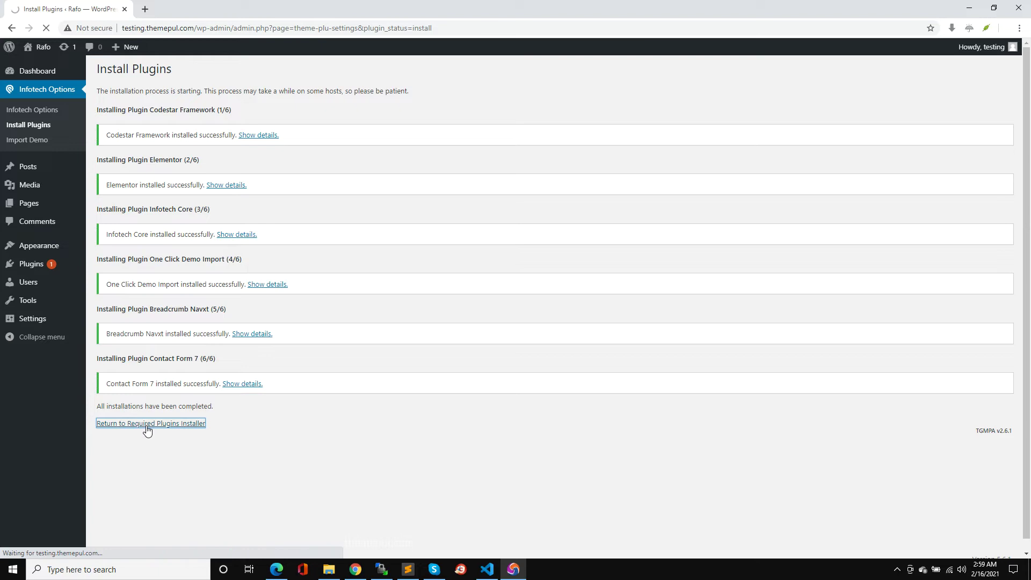
click(108, 133)
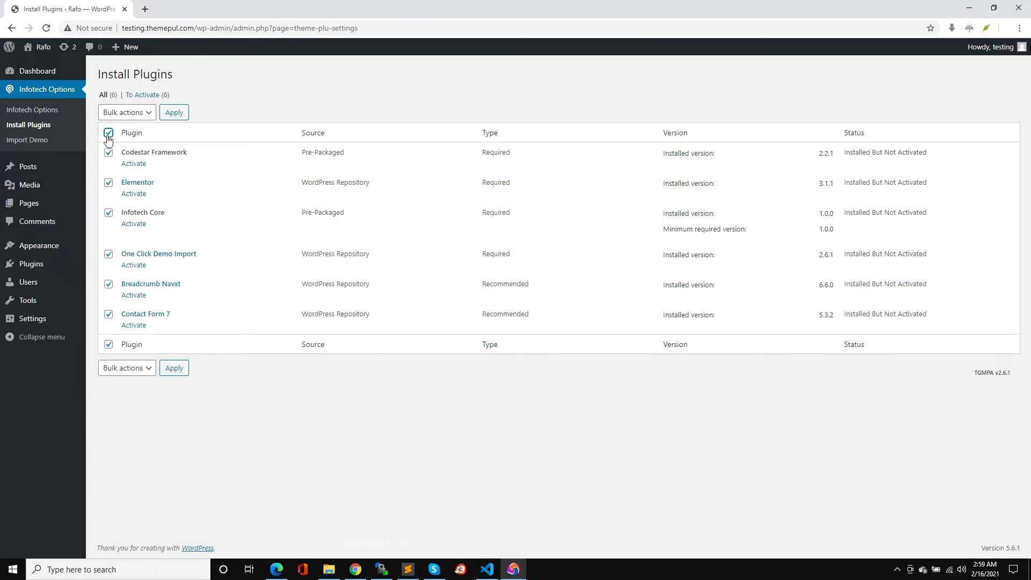
click(124, 113)
click(121, 155)
click(178, 114)
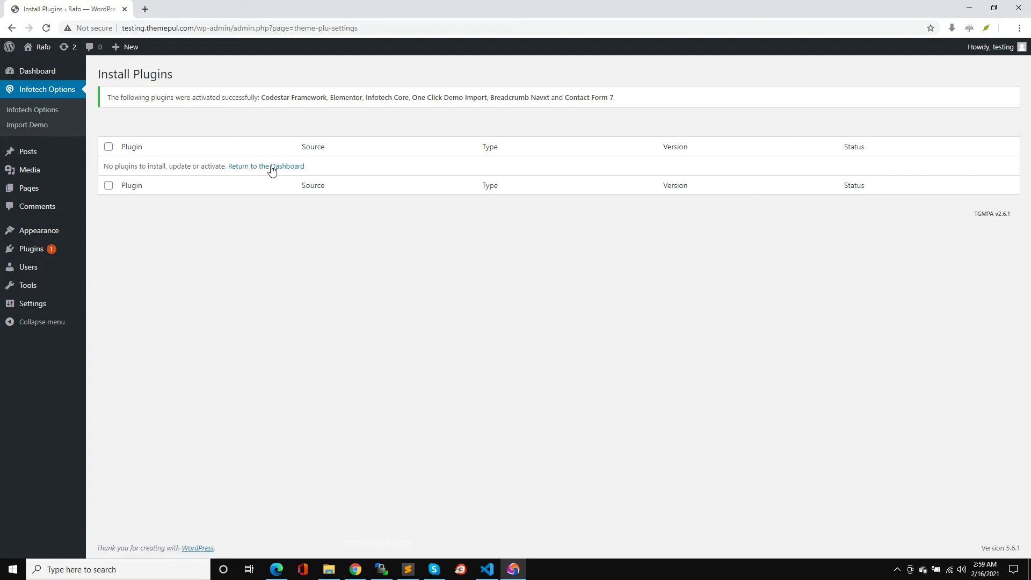
Return to the dashboard and run the Infotech theme's one-click demo data import
click(271, 167)
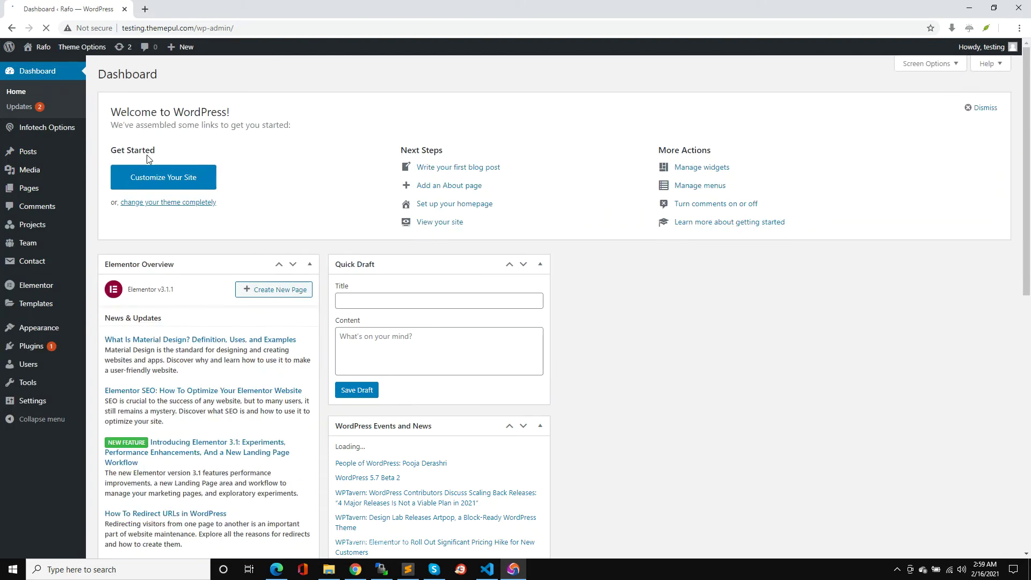
click(54, 128)
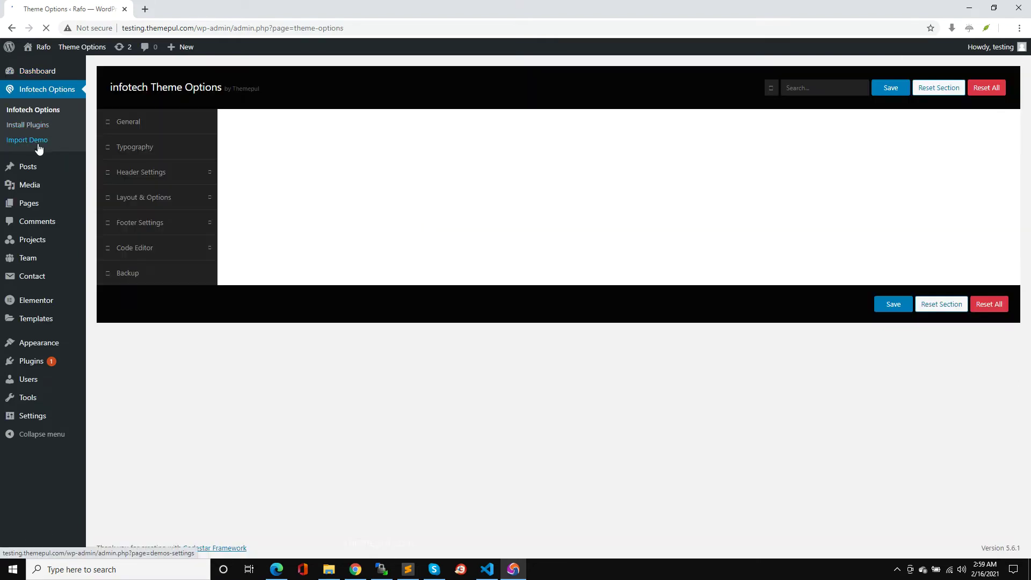
click(34, 142)
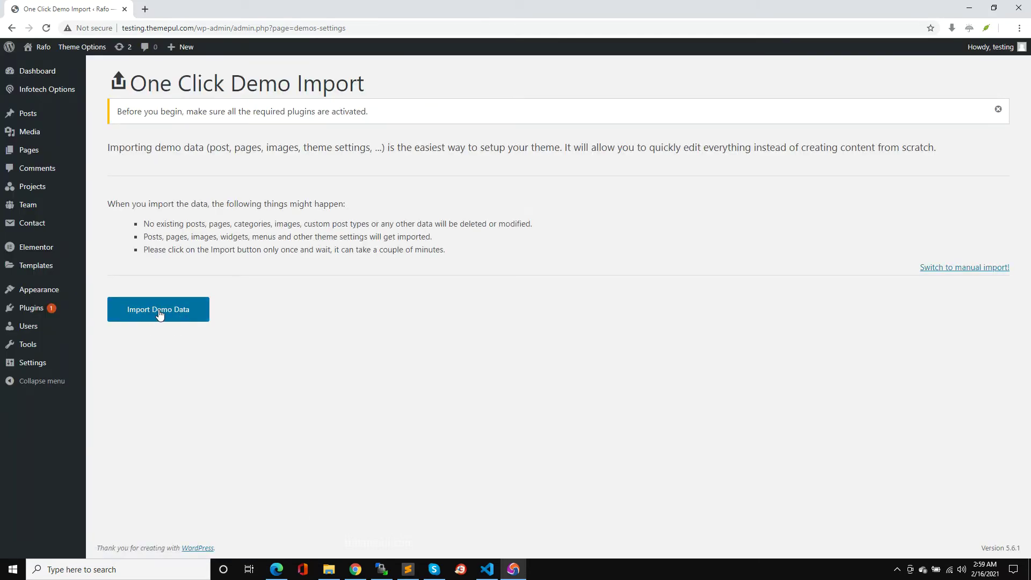
click(160, 314)
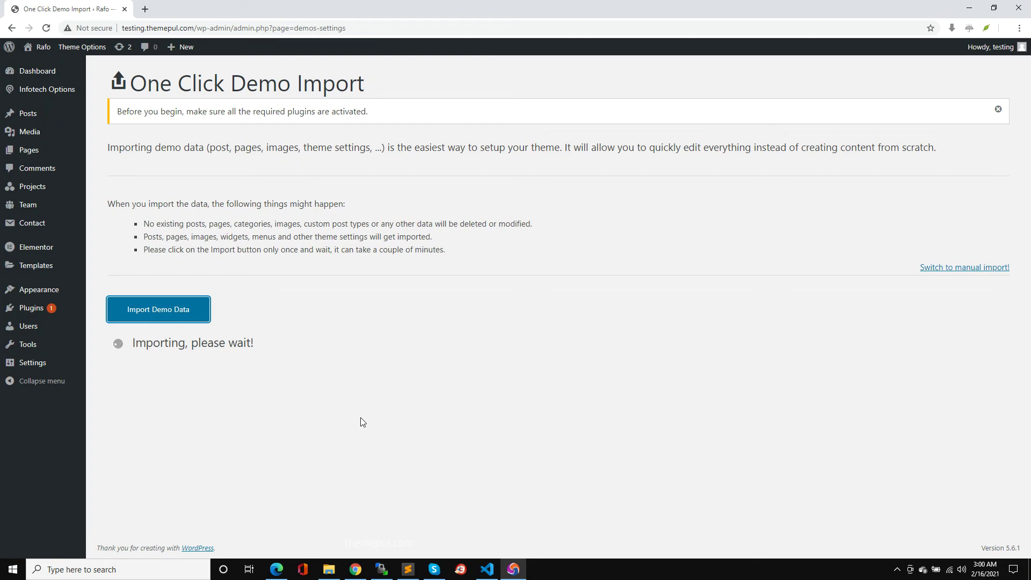
drag(117, 388, 489, 404)
click(556, 407)
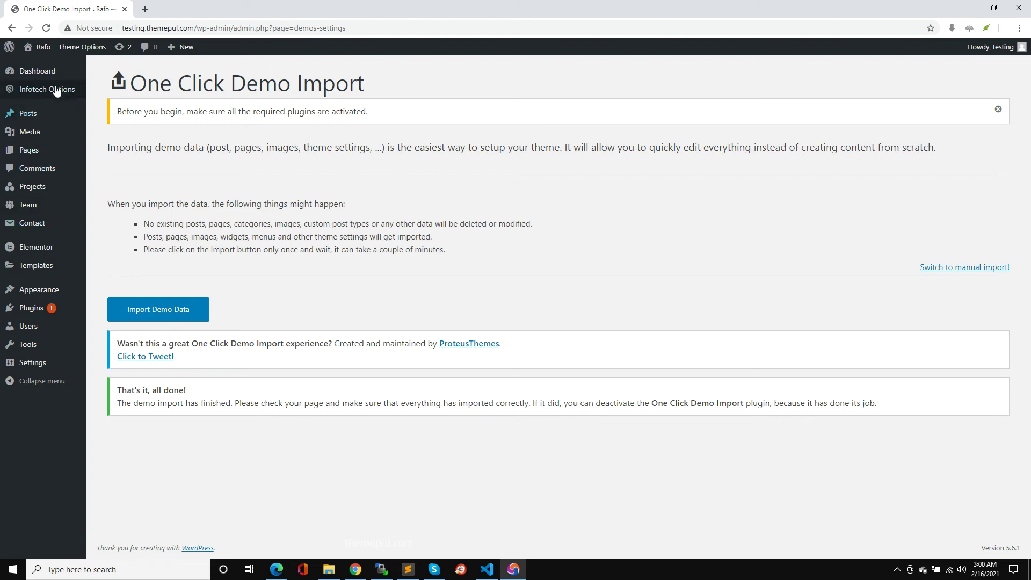
Open the live site in a new browser tab and review the imported home page from header to footer
mouse_move(39, 48)
right_click(42, 69)
click(64, 76)
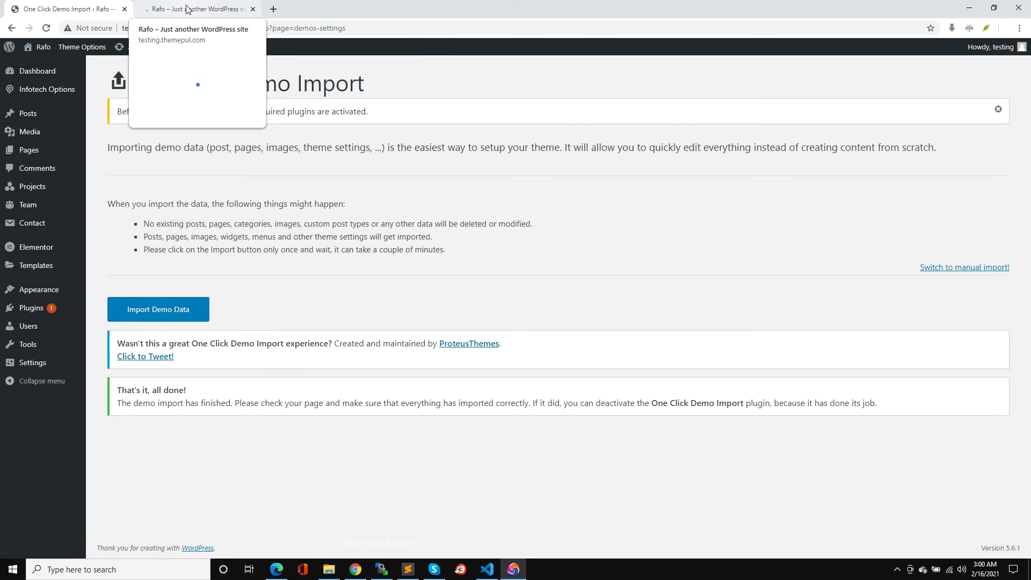
click(186, 9)
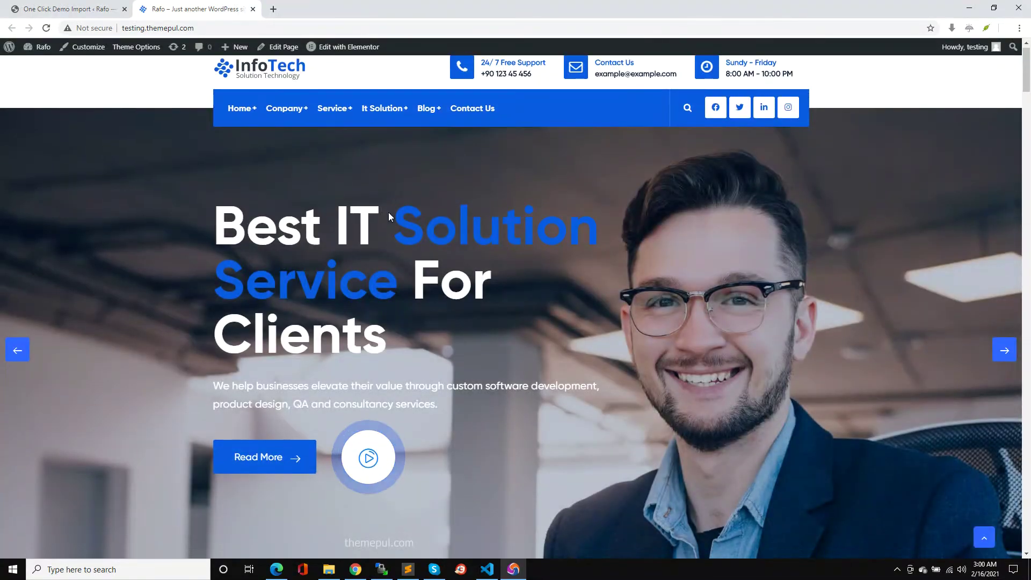
scroll(500, 266, down, 12)
scroll(503, 267, down, 20)
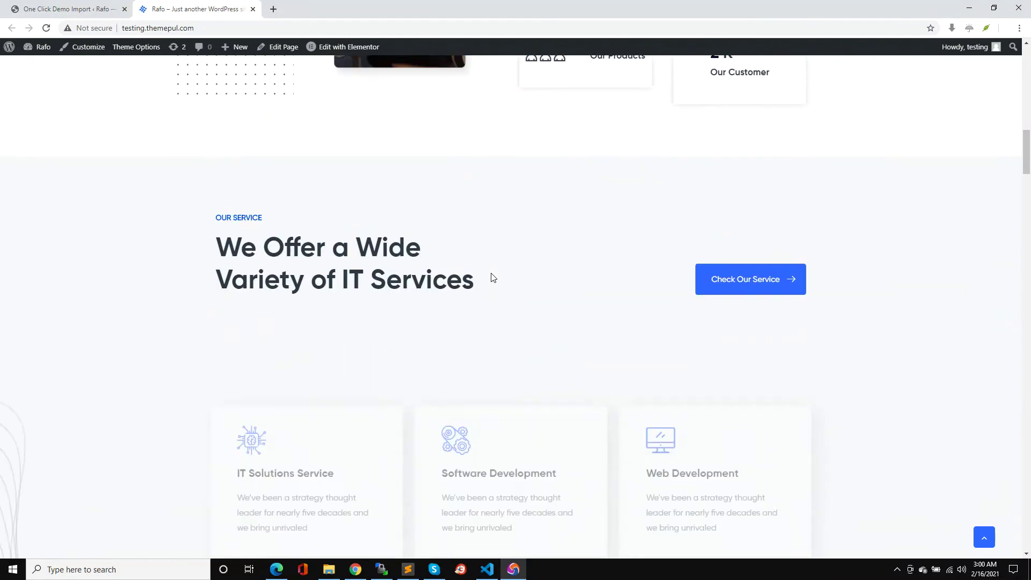
scroll(492, 278, down, 15)
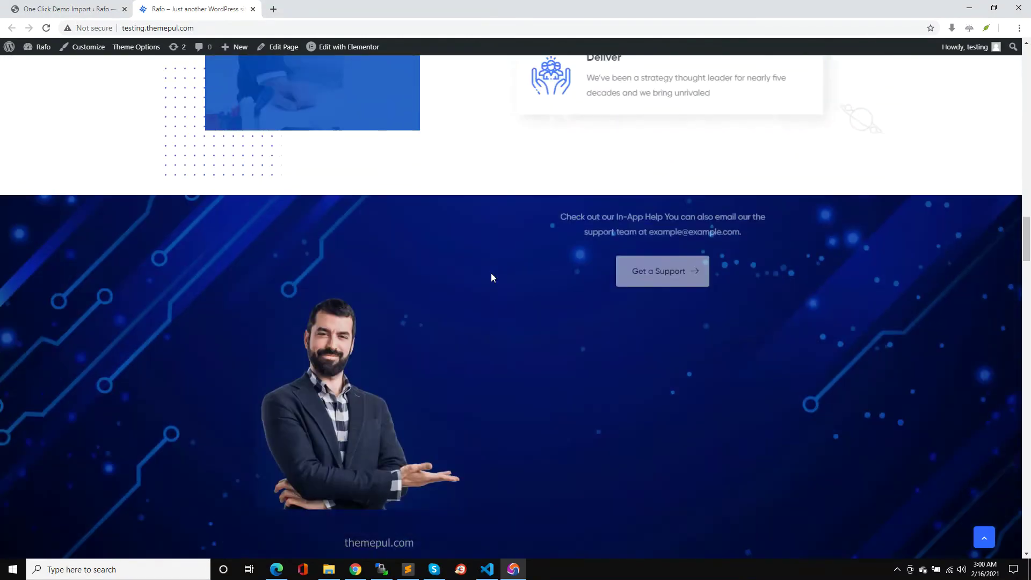
scroll(491, 277, down, 15)
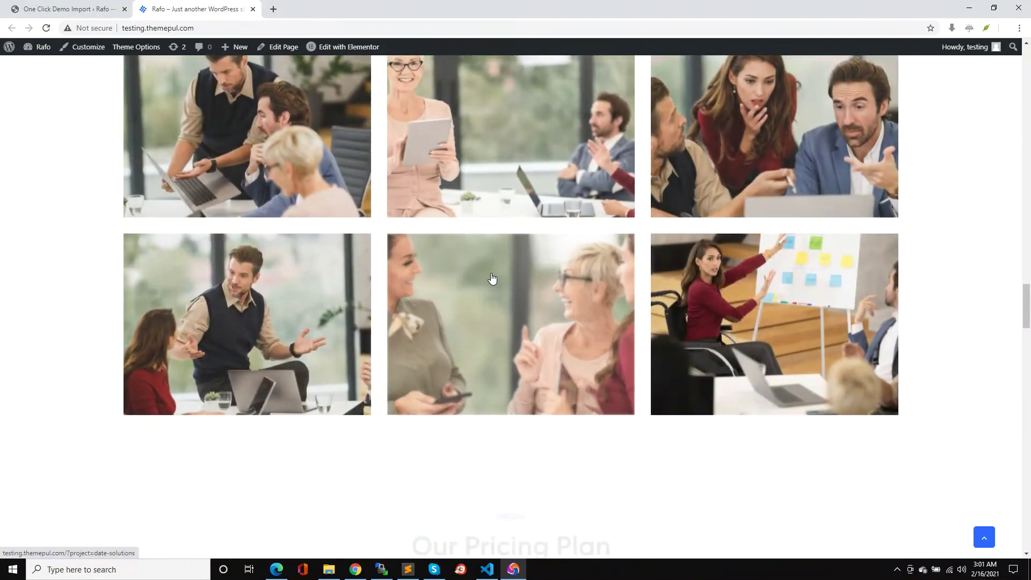
scroll(493, 277, down, 12)
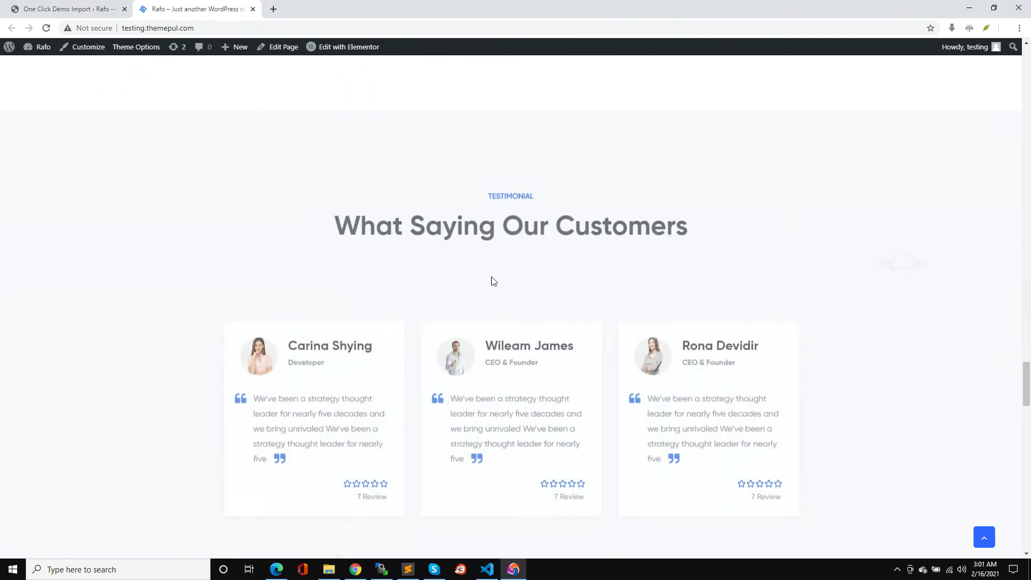
scroll(538, 348, down, 15)
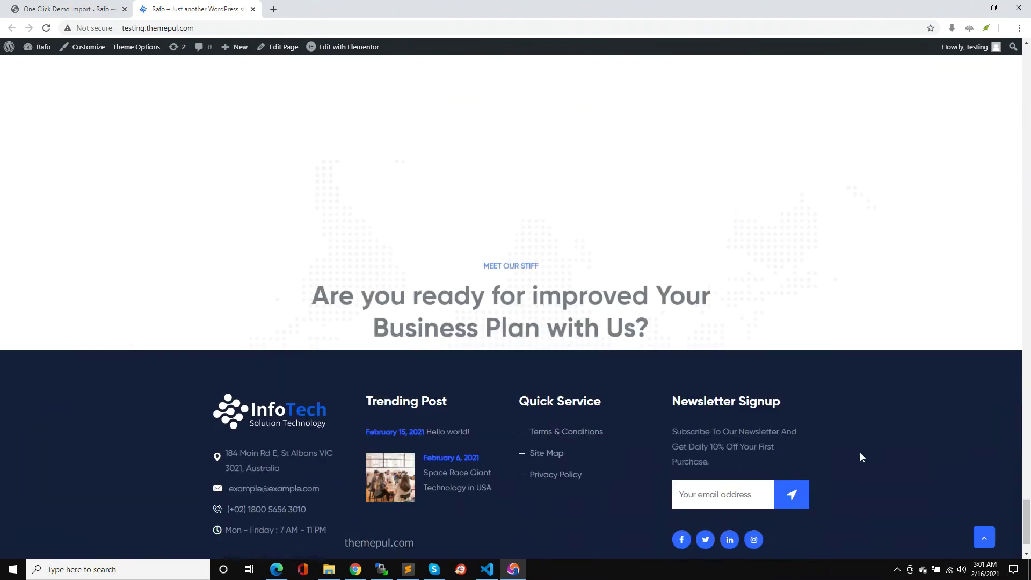
click(984, 537)
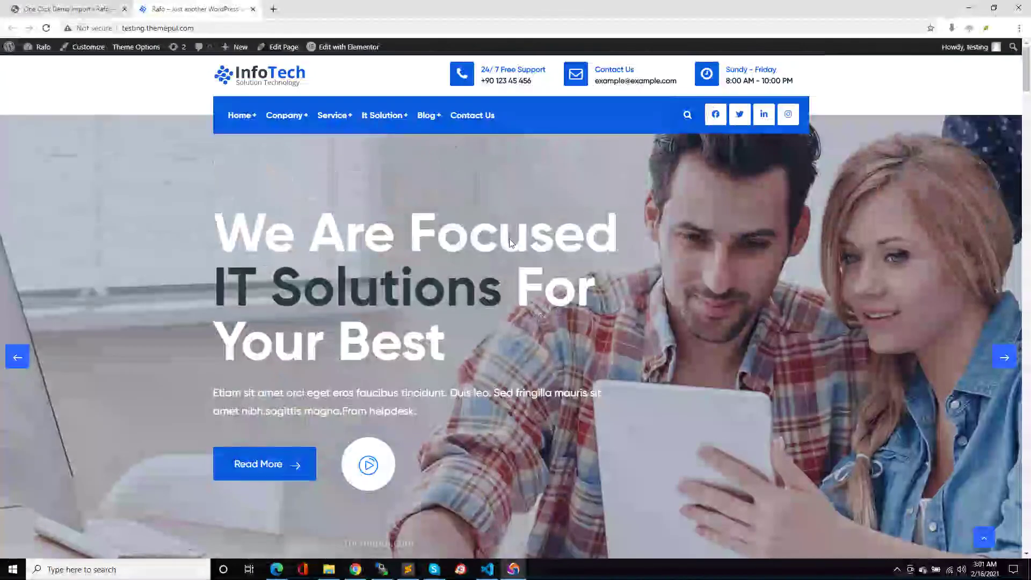
Examine the Home Two and Home Four demo pages on the live site, then return to the demo import page
mouse_move(239, 115)
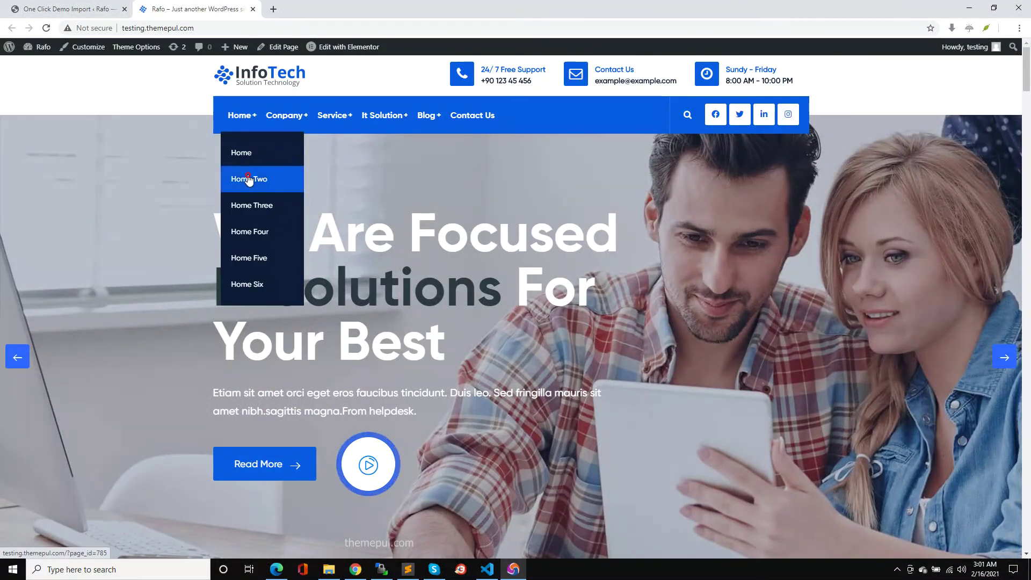
click(253, 178)
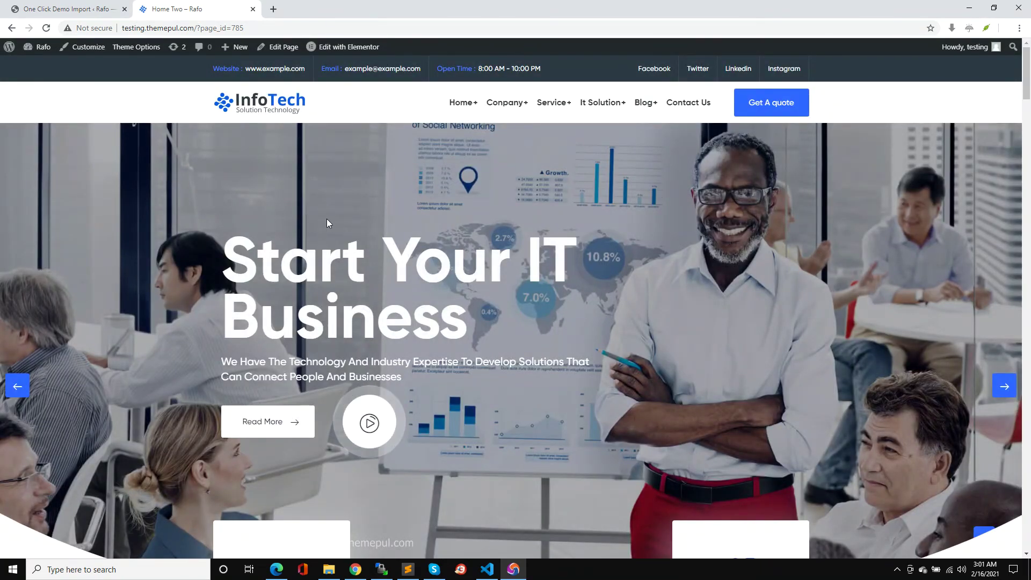
mouse_move(461, 103)
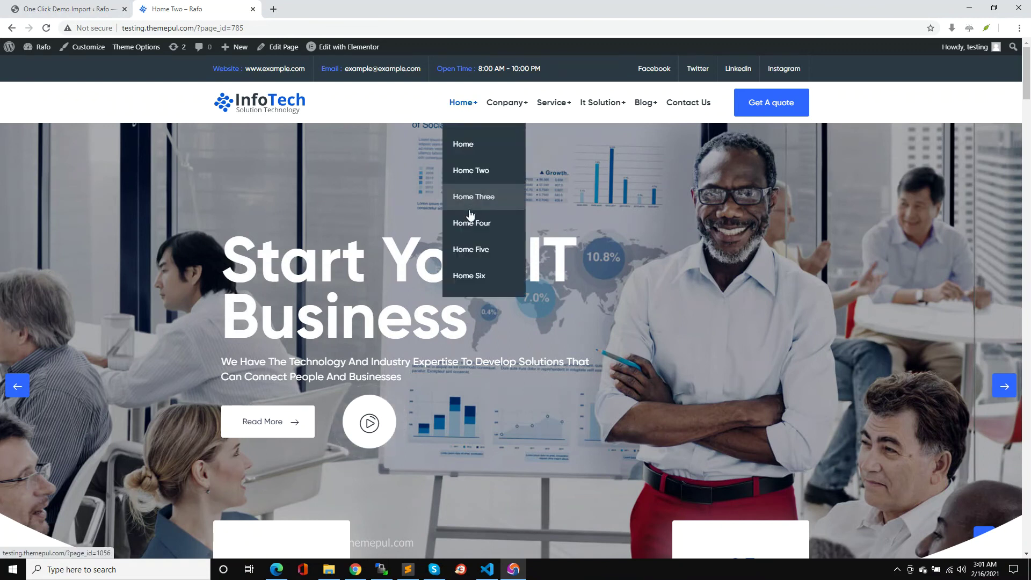
click(469, 222)
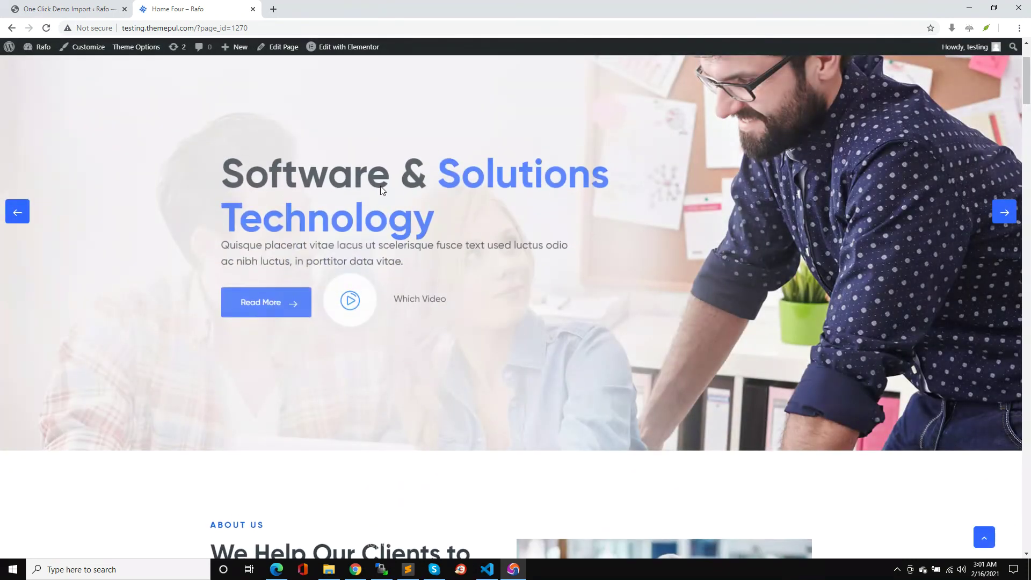
scroll(512, 260, down, 12)
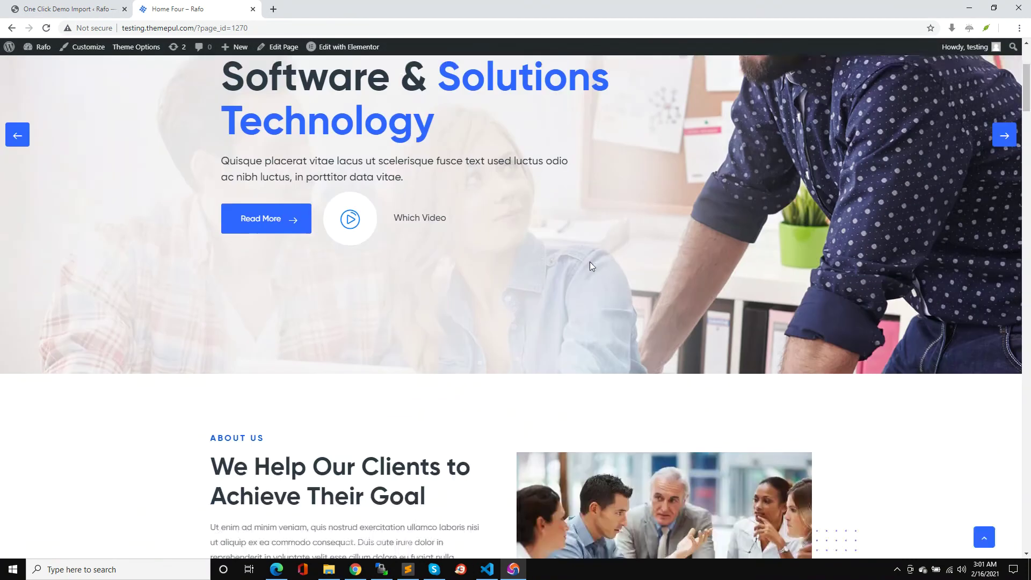
scroll(485, 290, down, 15)
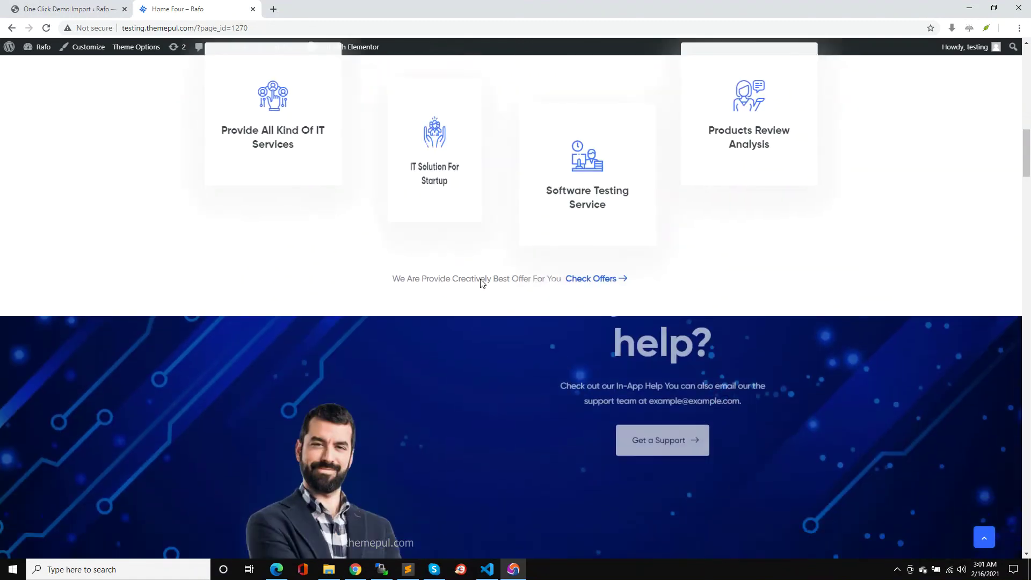
scroll(482, 283, down, 15)
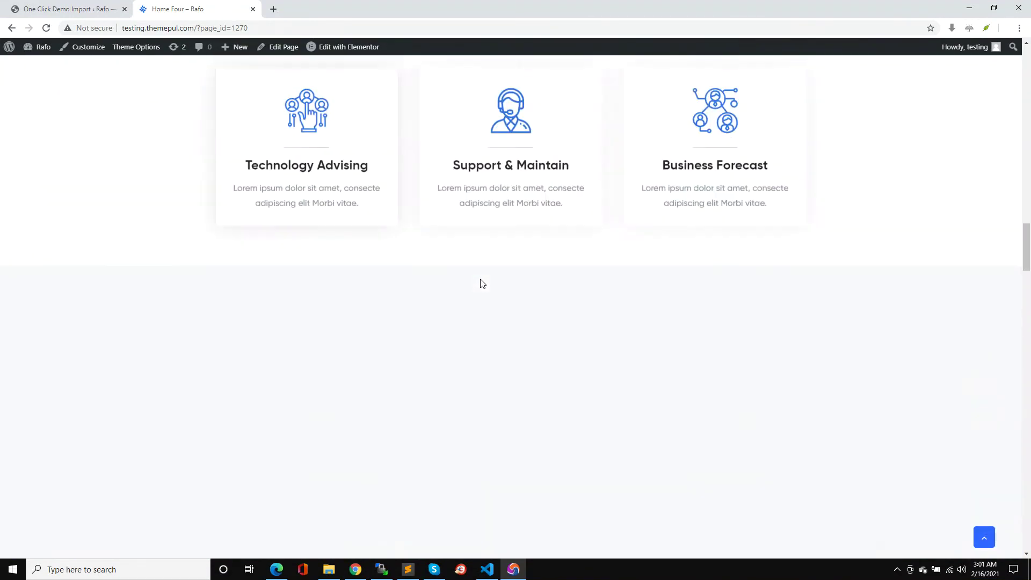
scroll(474, 264, down, 1)
key(ctrl+shift+Tab)
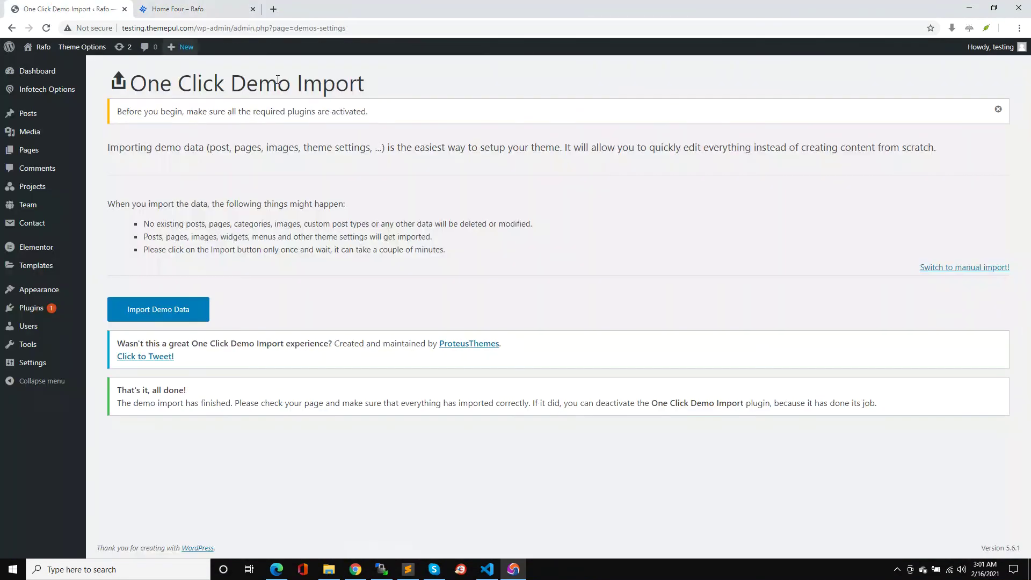
mouse_move(75, 89)
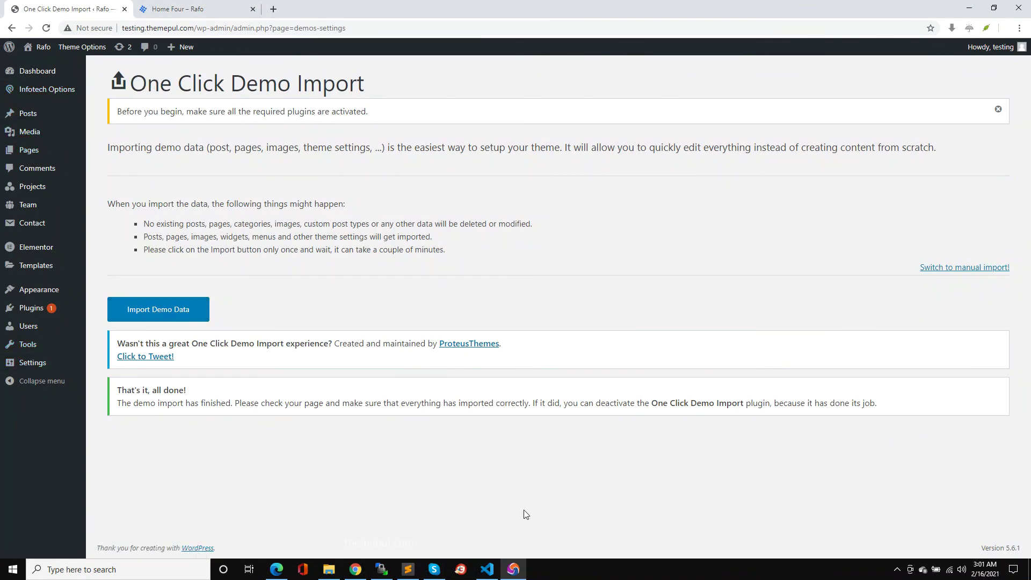
click(897, 570)
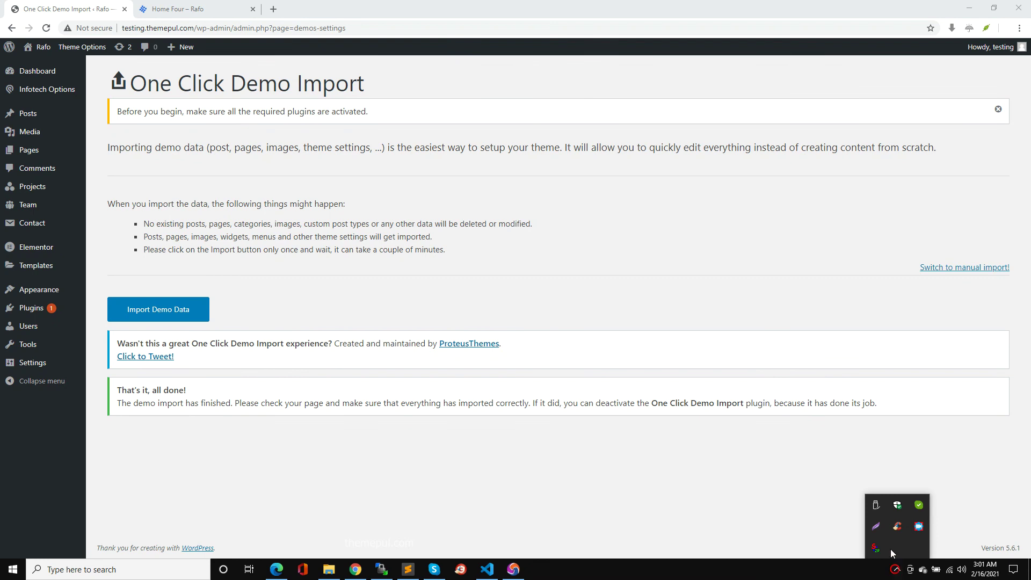